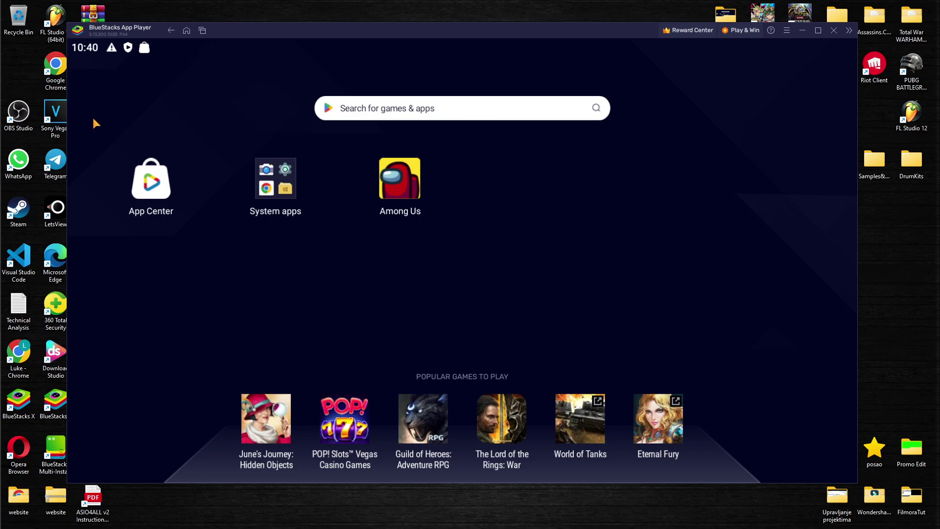
Step: Maximize the player, restore it to a window, then widen the window by dragging its right edge
{"action": "left_click", "coordinate": [819, 33]}
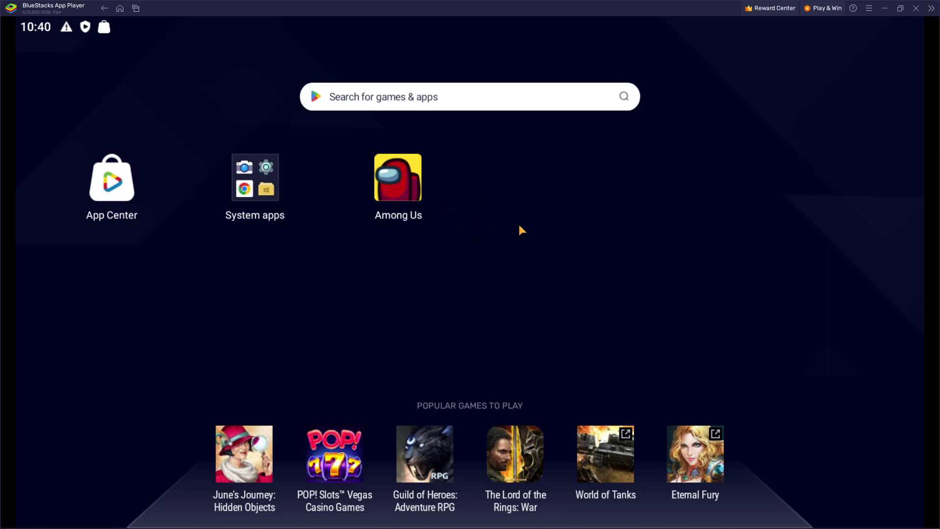
{"action": "left_click", "coordinate": [899, 9]}
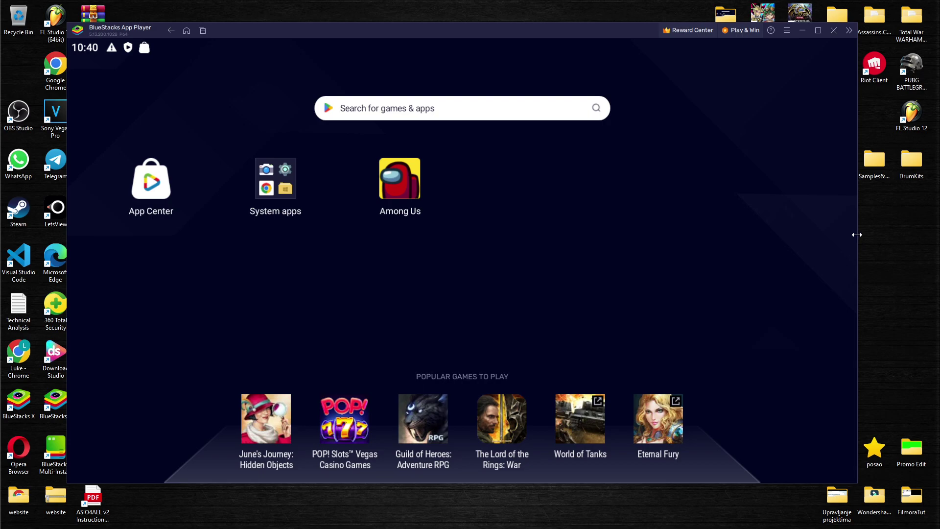
{"action": "left_click_drag", "start_coordinate": [857, 234], "coordinate": [902, 243]}
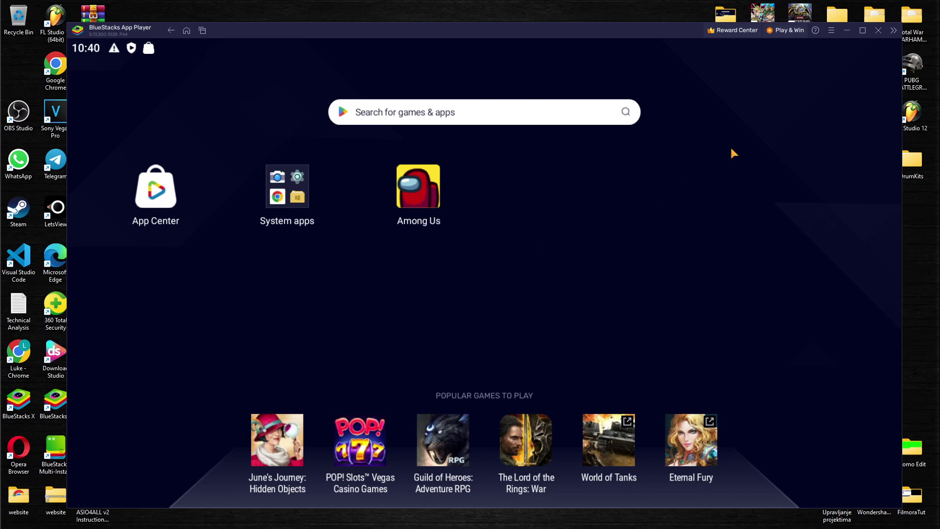
Step: Maximize and restore the player window, then launch Among Us from the home screen
{"action": "left_click", "coordinate": [862, 31]}
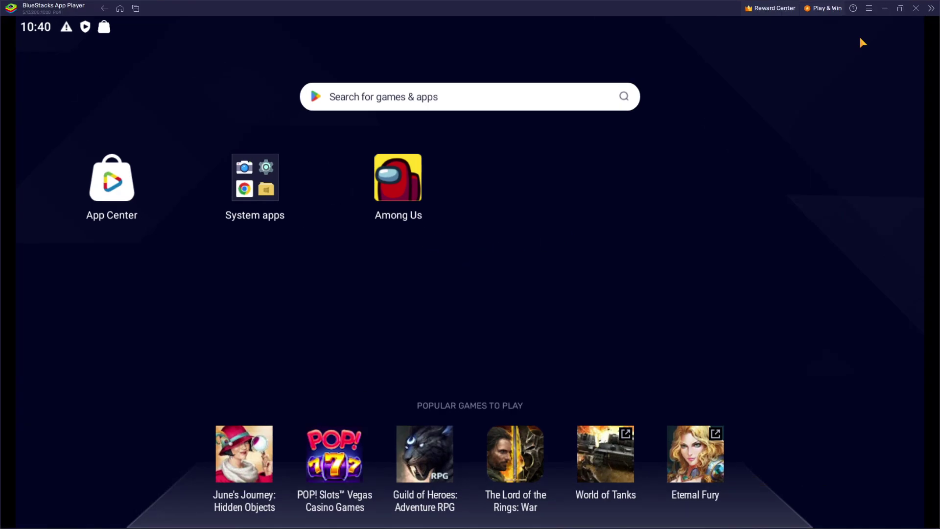
{"action": "left_click", "coordinate": [897, 10]}
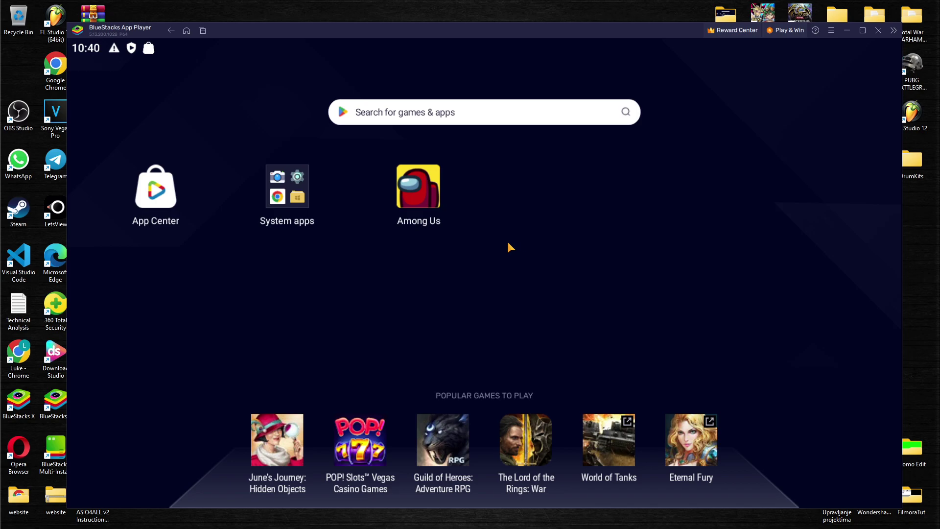
{"action": "left_click", "coordinate": [413, 187]}
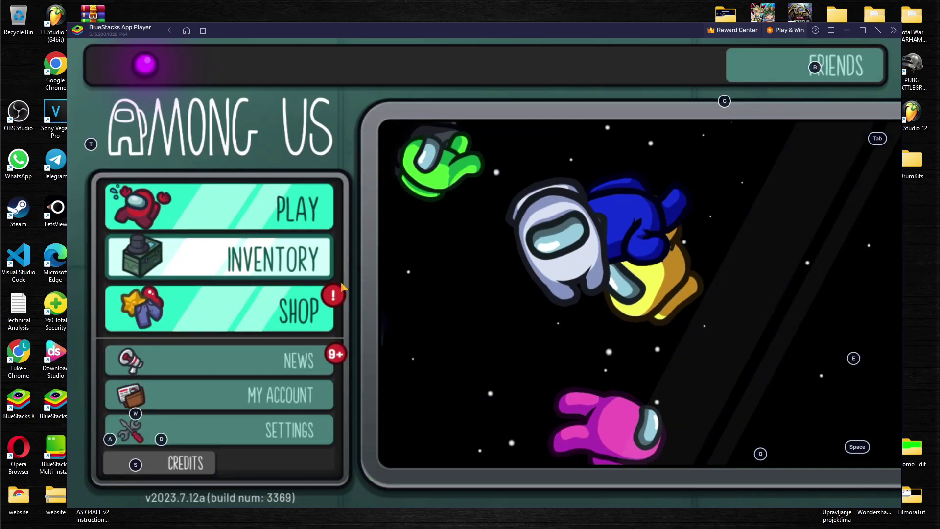
Step: Maximize and restore the Among Us window, narrow it, then return to the home screen
{"action": "left_click", "coordinate": [862, 31]}
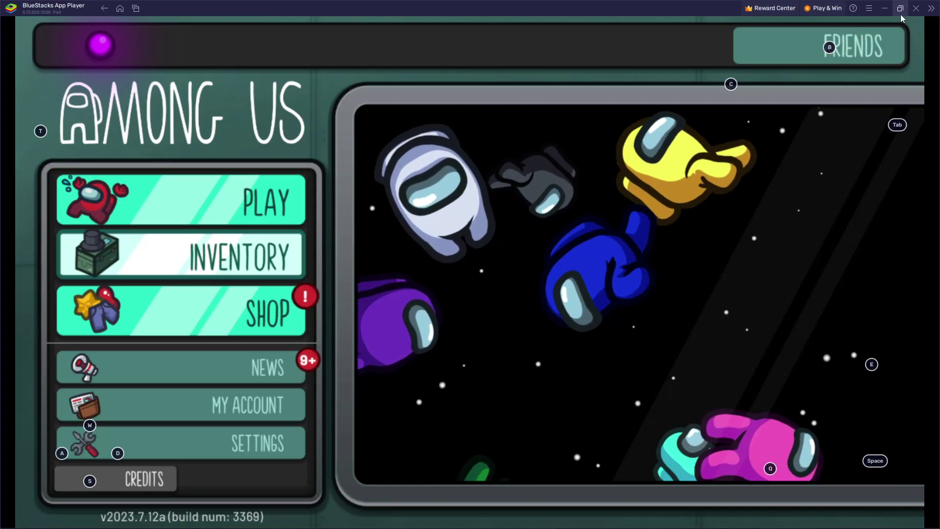
{"action": "key", "text": "super+Down"}
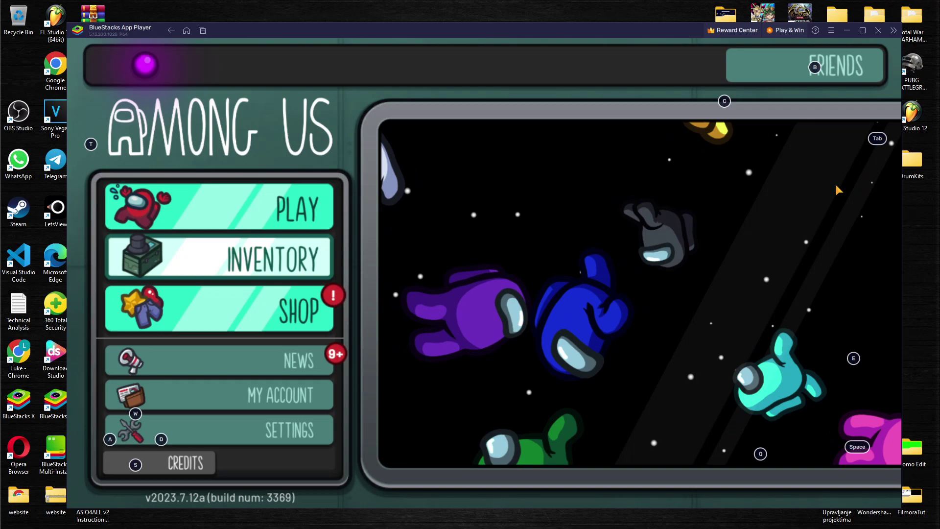
{"action": "left_click_drag", "start_coordinate": [902, 187], "coordinate": [877, 196]}
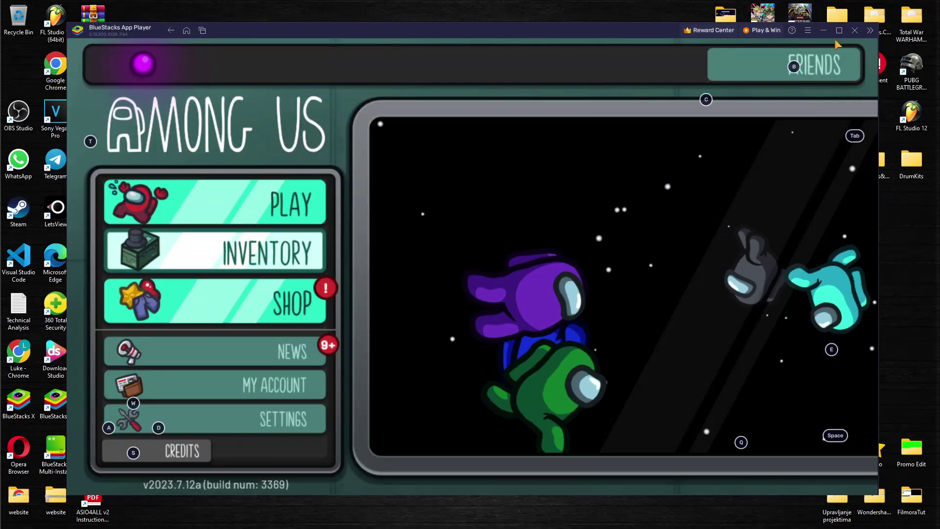
{"action": "left_click", "coordinate": [186, 30]}
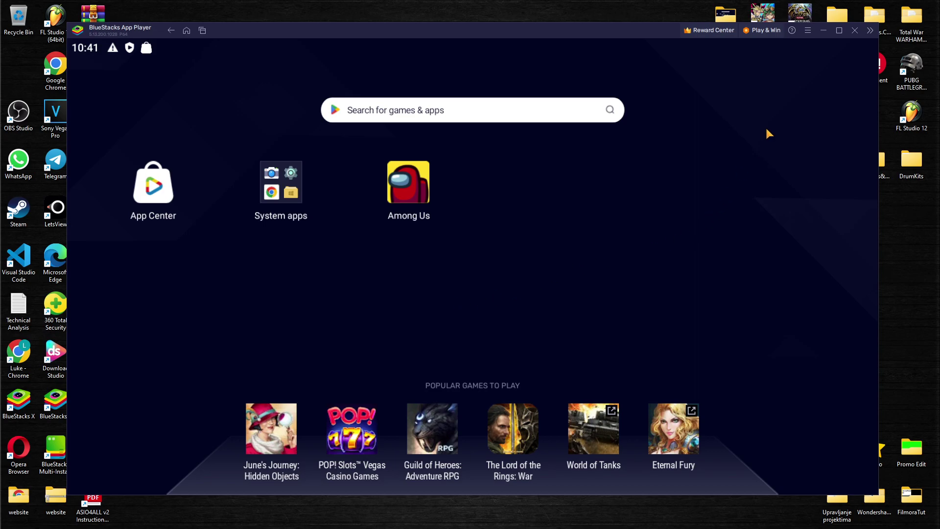
Step: Toggle the player between maximized and windowed, then launch Among Us
{"action": "left_click", "coordinate": [838, 31]}
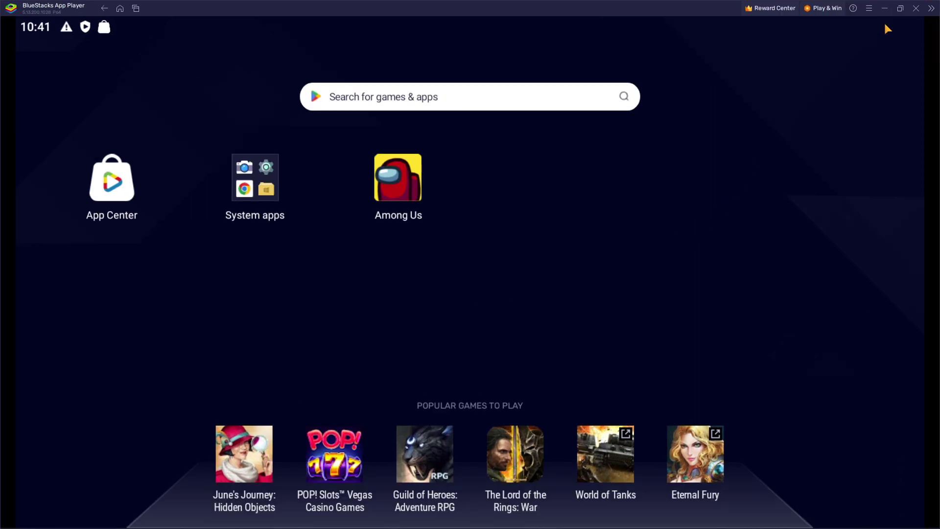
{"action": "left_click", "coordinate": [899, 9]}
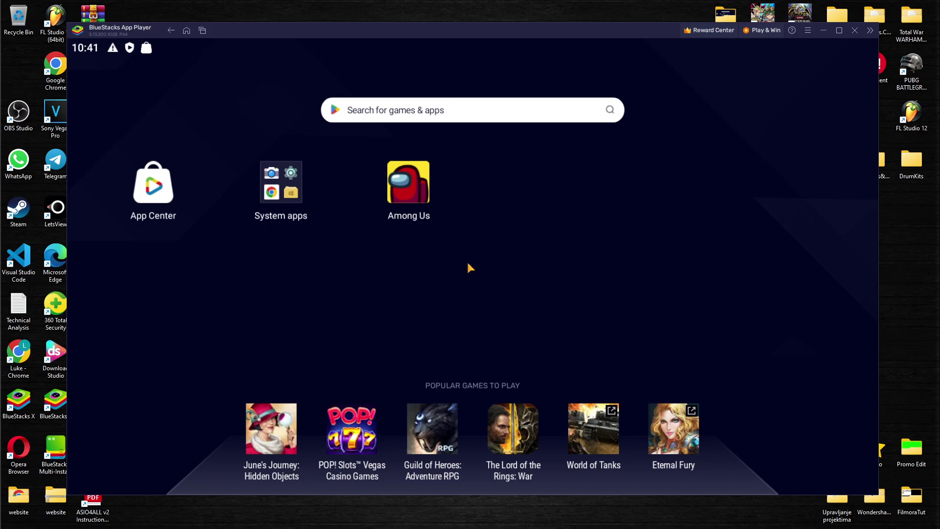
{"action": "left_click", "coordinate": [404, 184]}
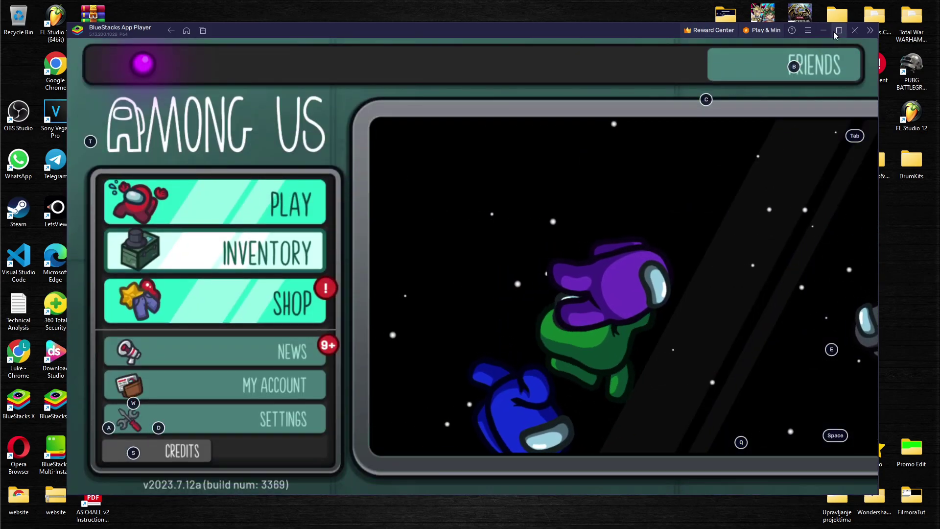
Step: Toggle the Among Us window maximized and back, then reveal the tools sidebar
{"action": "left_click", "coordinate": [838, 31]}
{"action": "left_click", "coordinate": [899, 9]}
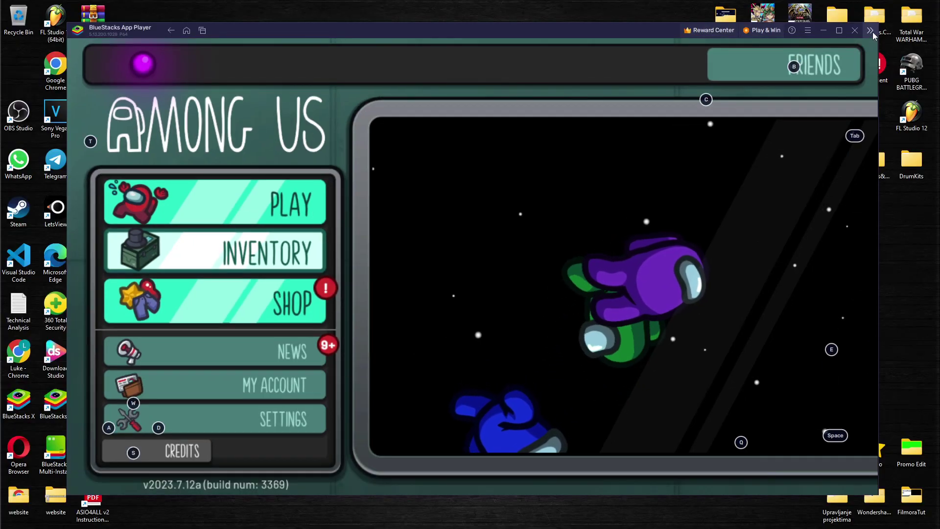
{"action": "left_click", "coordinate": [869, 30]}
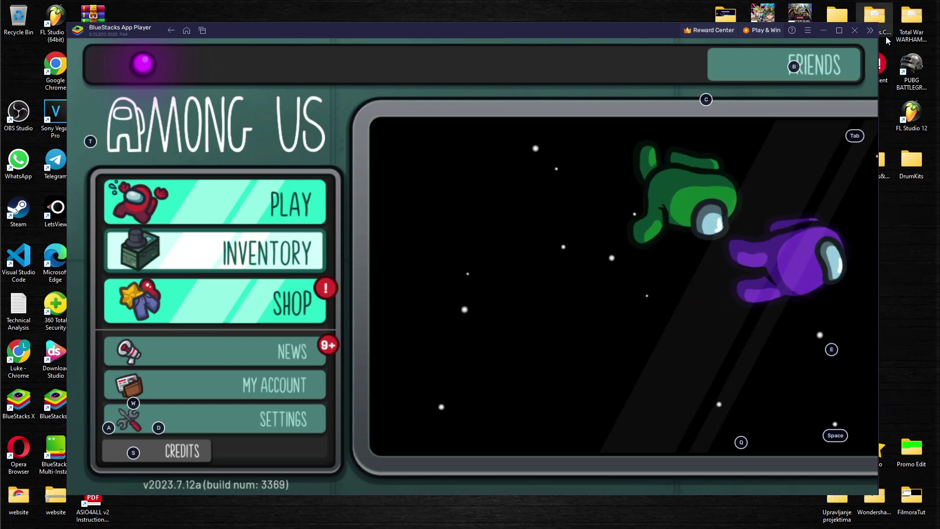
Step: Close and reopen the tools sidebar, then switch Among Us to full screen
{"action": "left_click", "coordinate": [885, 31]}
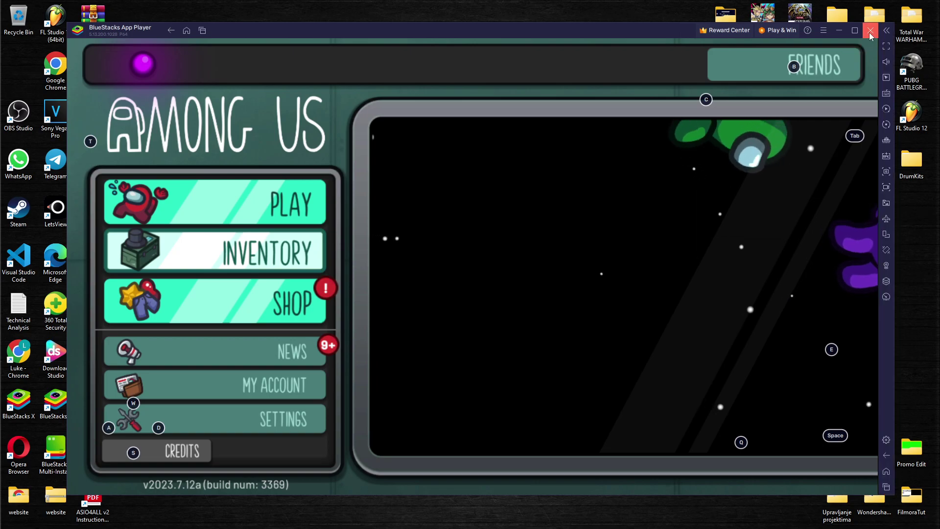
{"action": "left_click", "coordinate": [870, 32]}
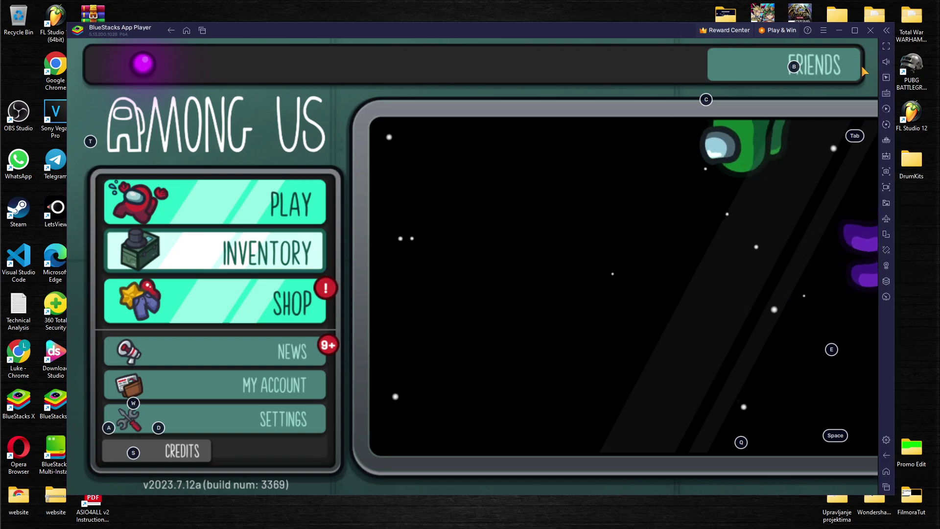
{"action": "left_click", "coordinate": [884, 50]}
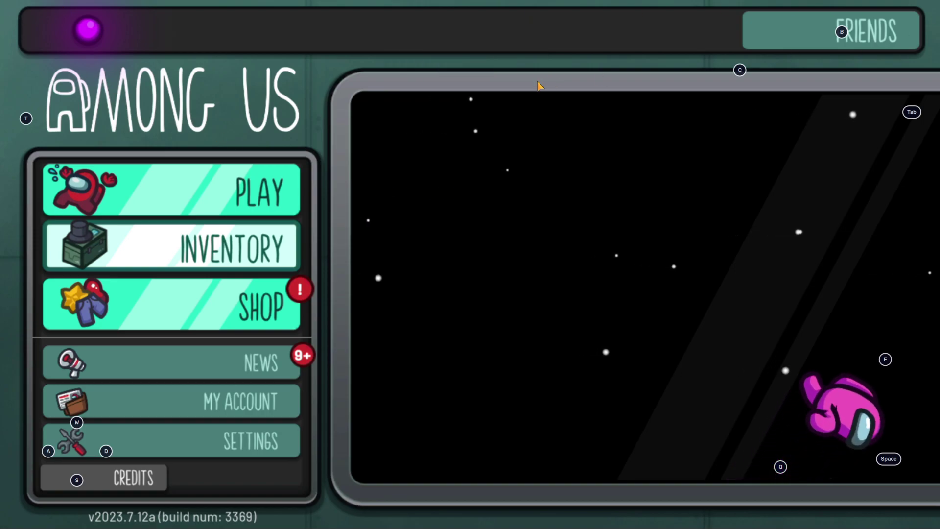
Step: Leave full screen with F11 and close the tools sidebar
{"action": "key", "text": "F11"}
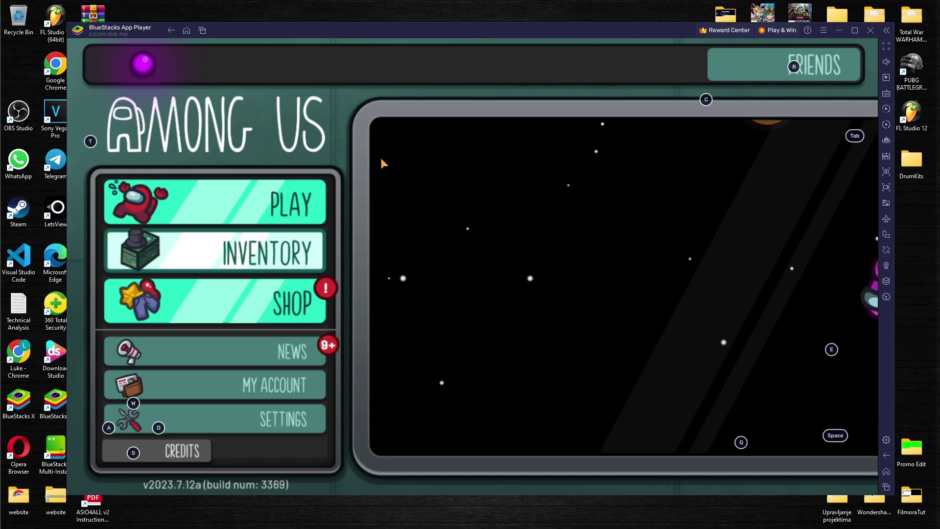
{"action": "left_click", "coordinate": [886, 30]}
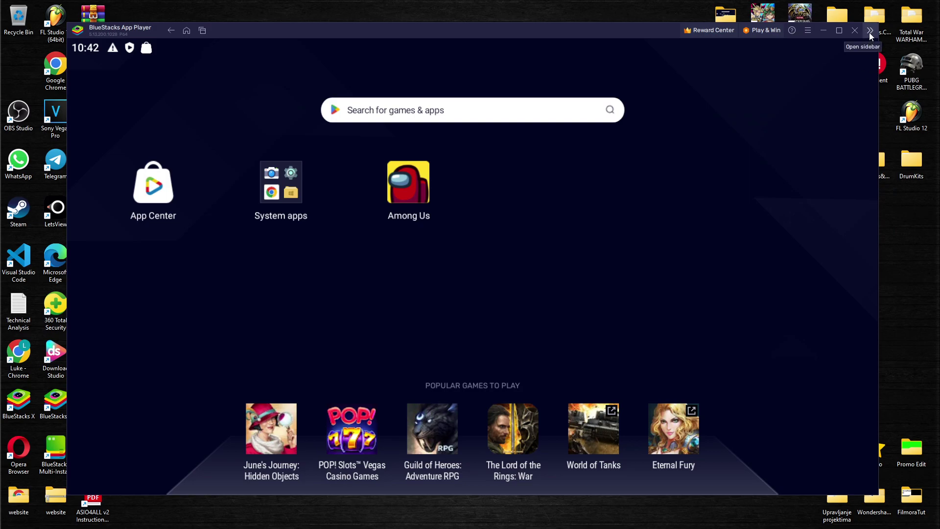
Step: Switch the player to full screen from the tools sidebar and launch Among Us
{"action": "left_click", "coordinate": [870, 33]}
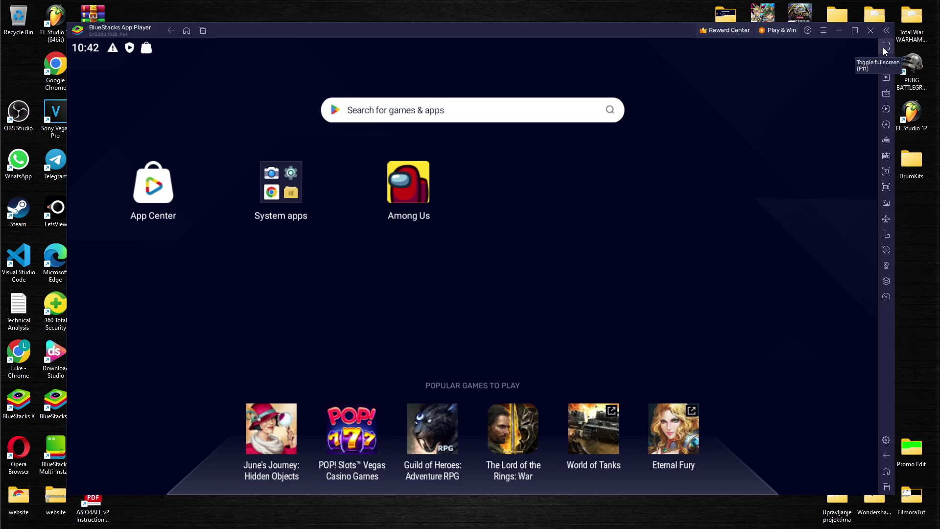
{"action": "left_click", "coordinate": [883, 47]}
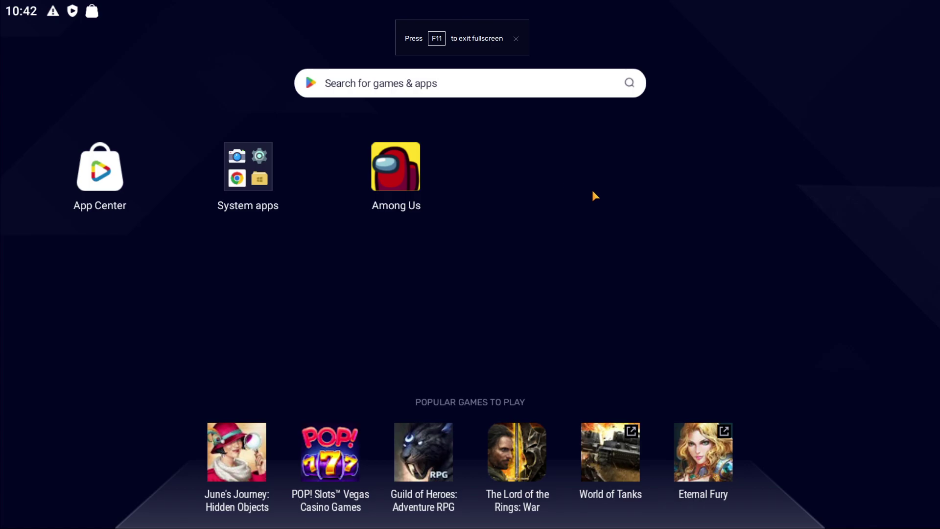
{"action": "left_click", "coordinate": [398, 183]}
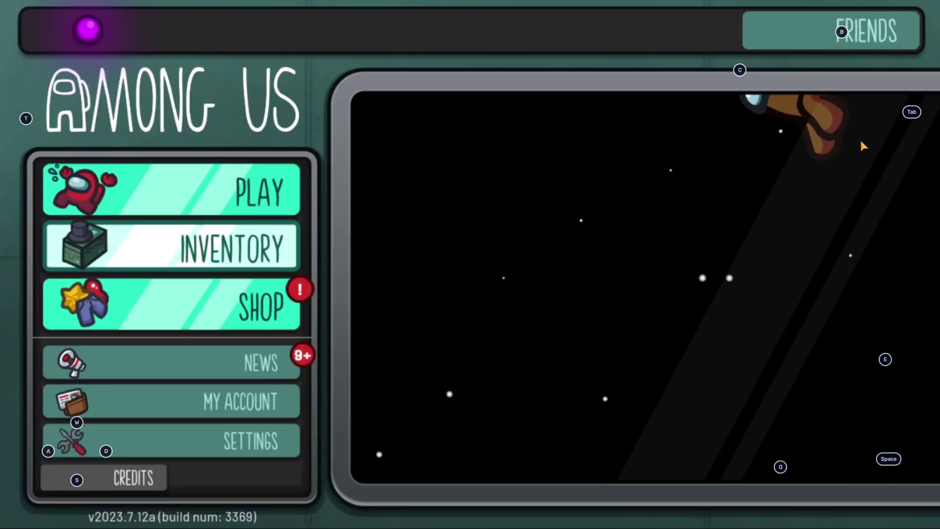
Step: Exit full screen with F11 and return to the player's home screen
{"action": "key", "text": "F11"}
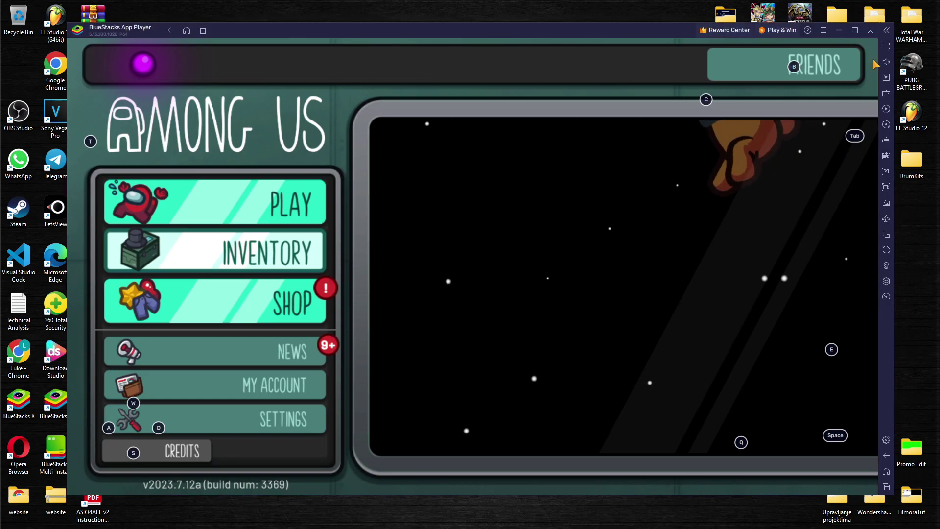
{"action": "left_click", "coordinate": [185, 32]}
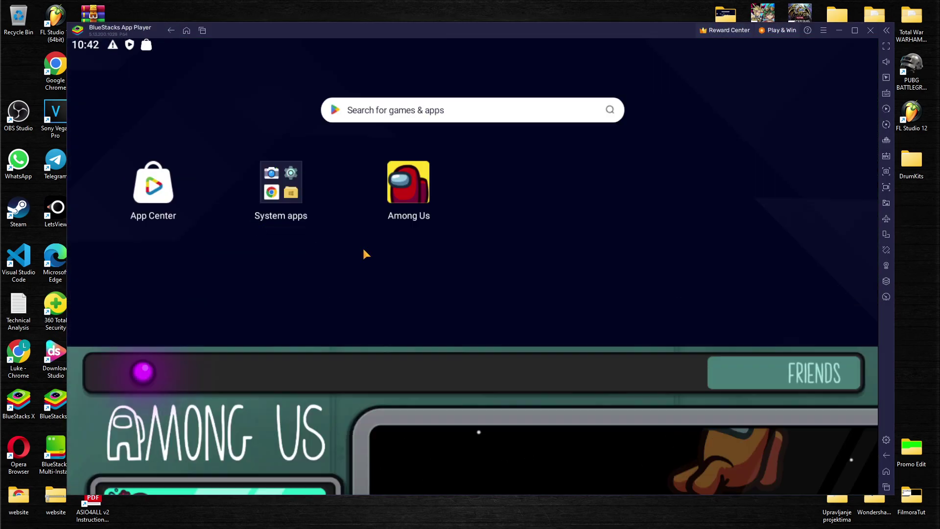